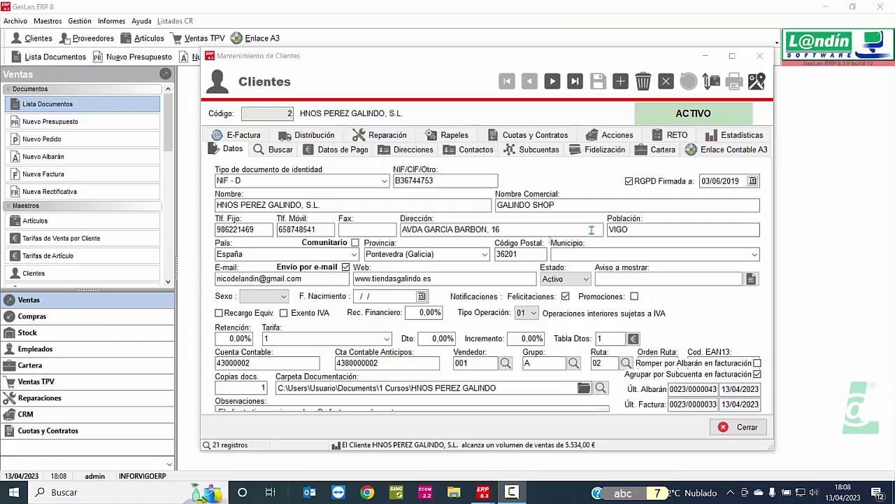
Open article 0025 in the article master file
{"action": "scroll", "coordinate": [266, 338], "scroll_direction": "down", "scroll_amount": 1}
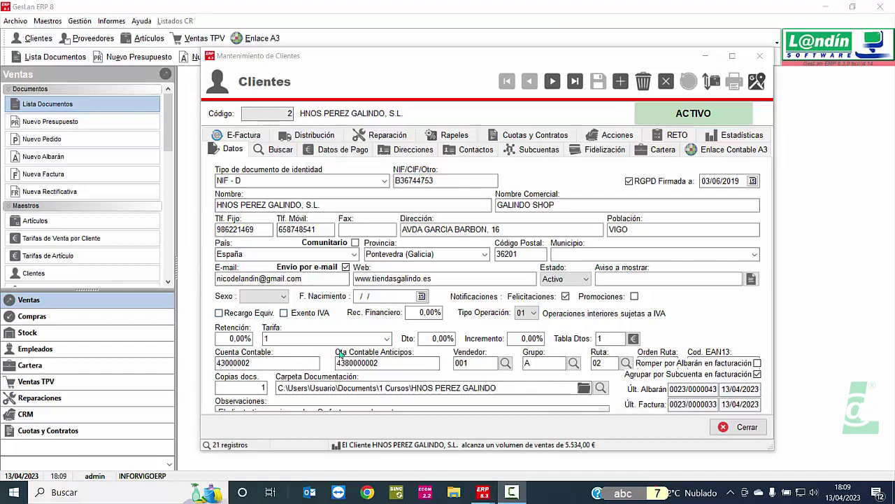
{"action": "left_click", "coordinate": [160, 40]}
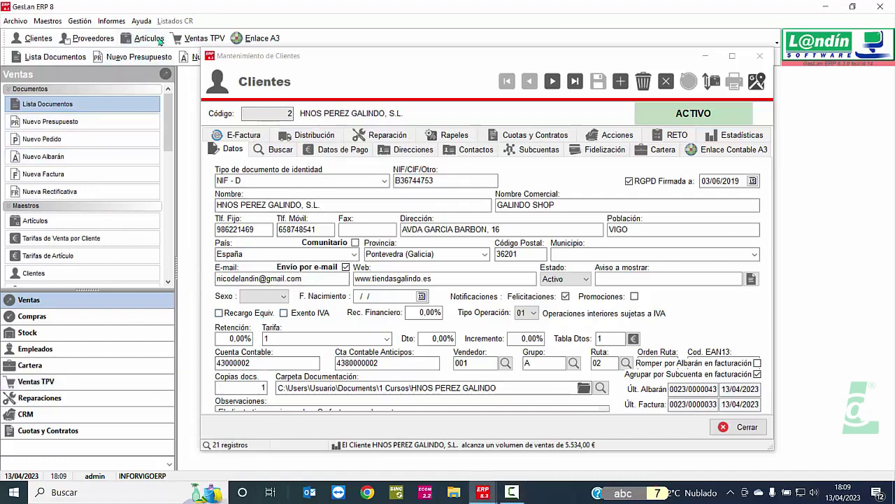
{"action": "type", "text": "0025"}
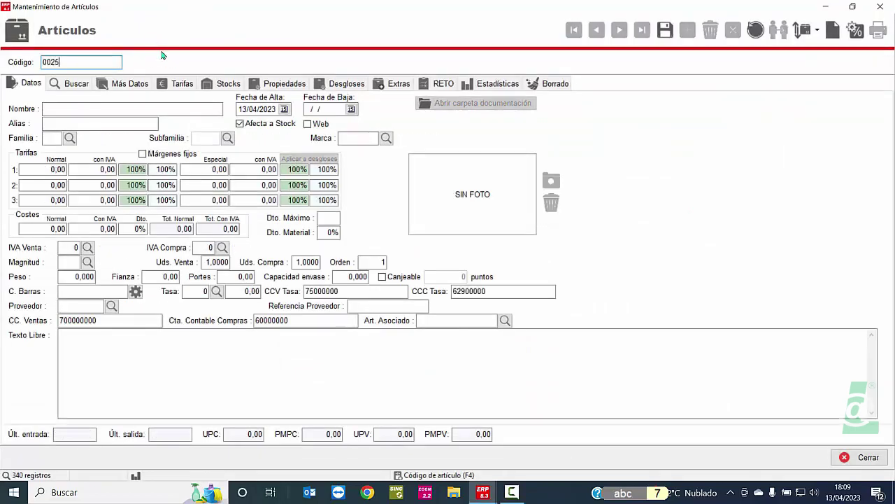
{"action": "key", "text": "Return"}
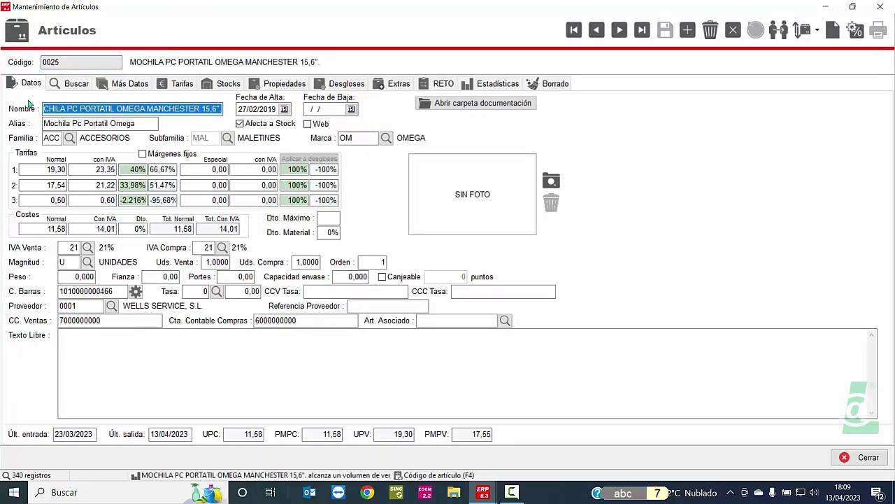
Find and open the article ALFOMBRILLA RATON MOD. PARÍS, check its additional tariffs, and close the article file
{"action": "left_click", "coordinate": [72, 85]}
{"action": "double_click", "coordinate": [150, 141]}
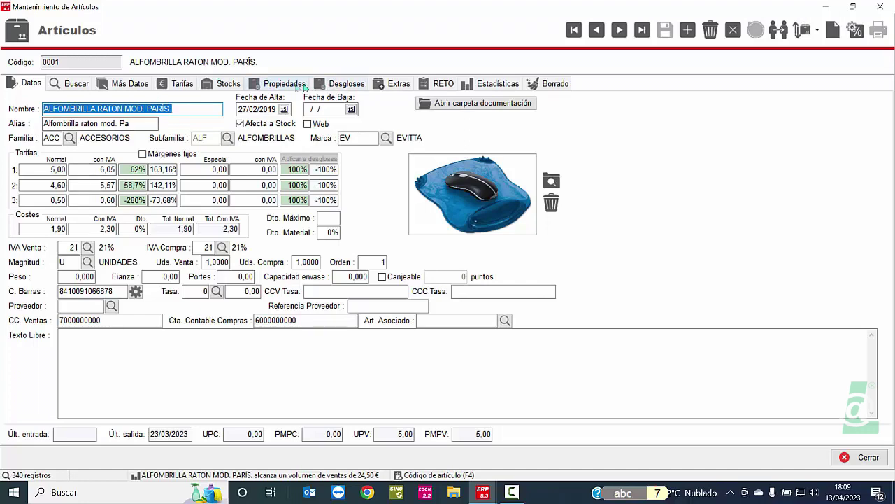
{"action": "left_click", "coordinate": [180, 86]}
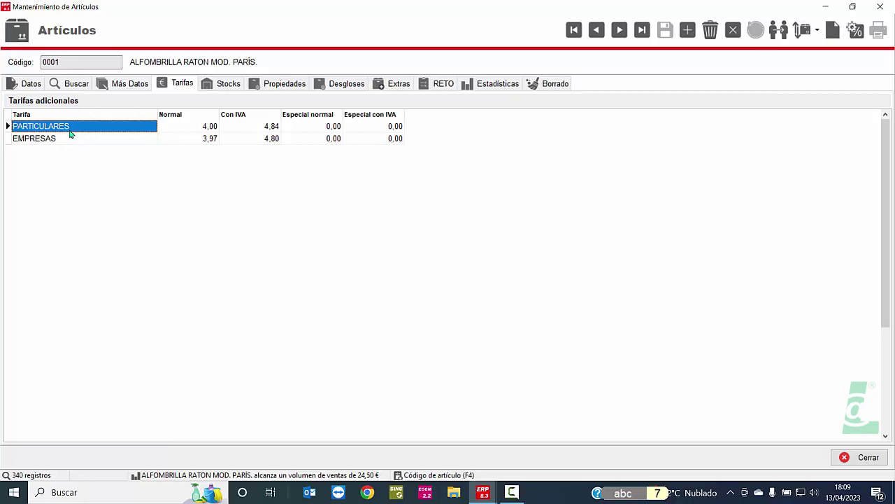
{"action": "left_click", "coordinate": [879, 8]}
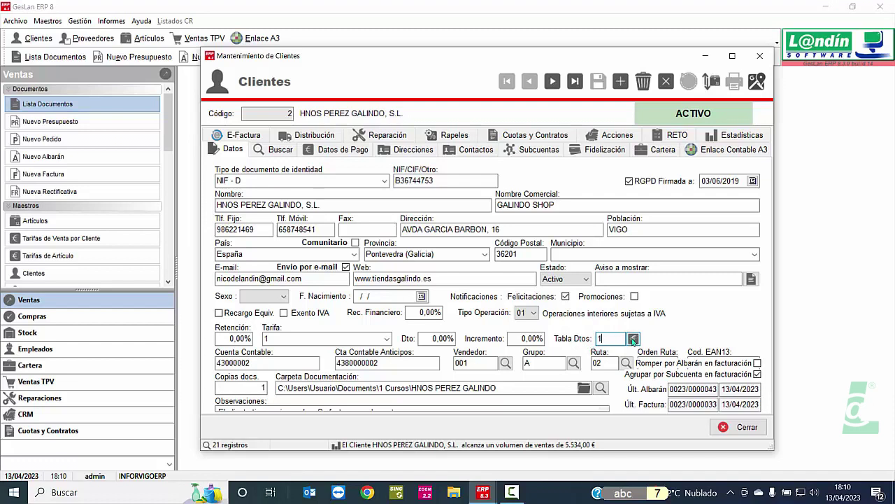
Open the sales tariffs from the customer's discount table setting
{"action": "left_click", "coordinate": [80, 21]}
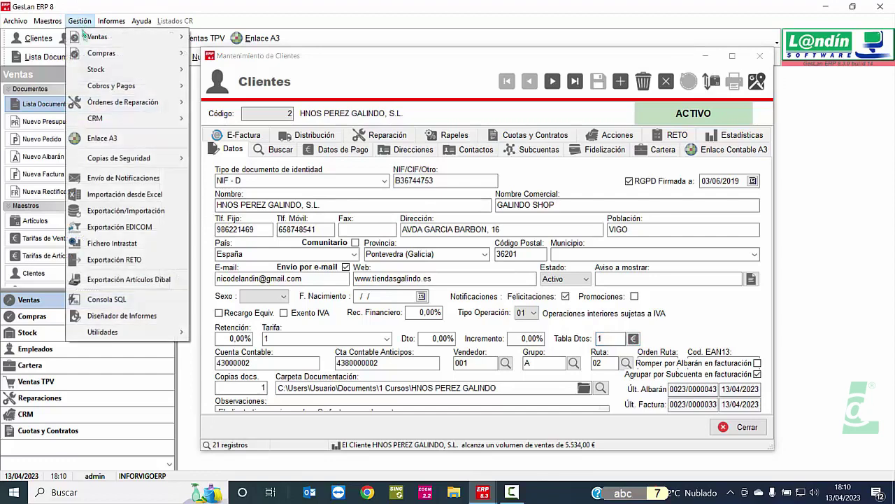
{"action": "mouse_move", "coordinate": [102, 39]}
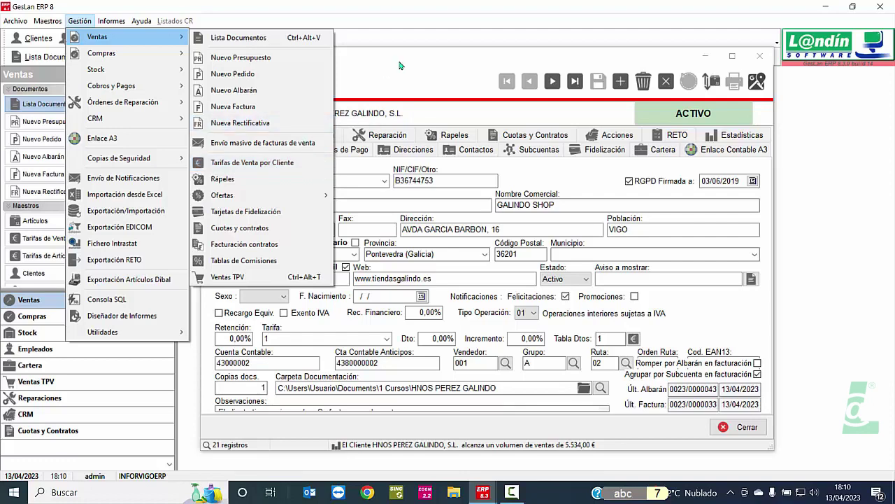
{"action": "left_click", "coordinate": [612, 338]}
{"action": "left_click", "coordinate": [629, 338]}
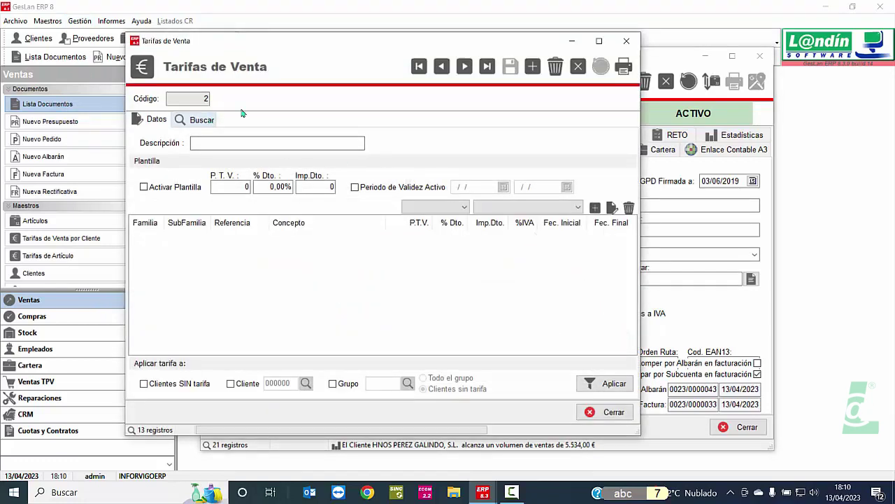
Add a new sales tariff with code 3 and open its description for entry
{"action": "left_click", "coordinate": [534, 66]}
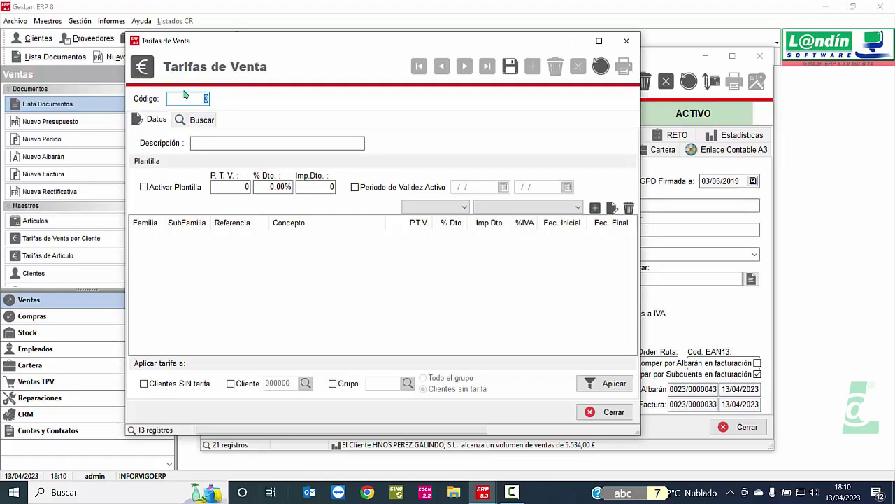
{"action": "left_click", "coordinate": [204, 144]}
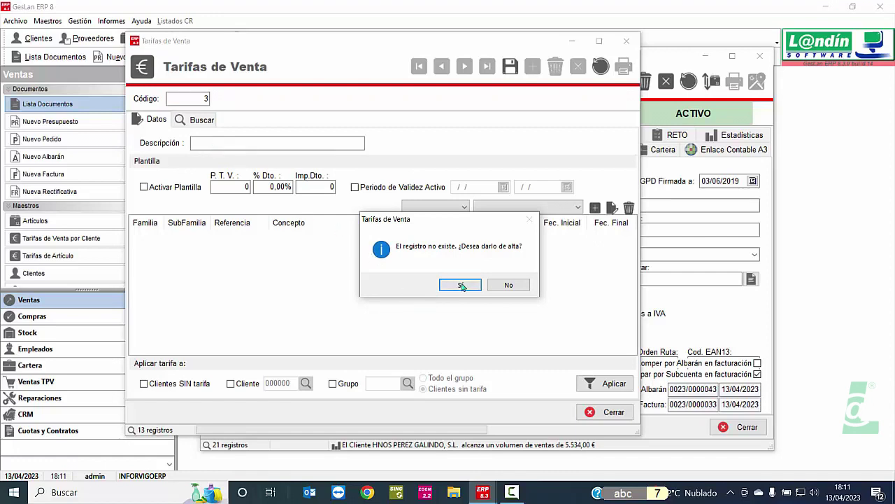
{"action": "key", "text": "Escape"}
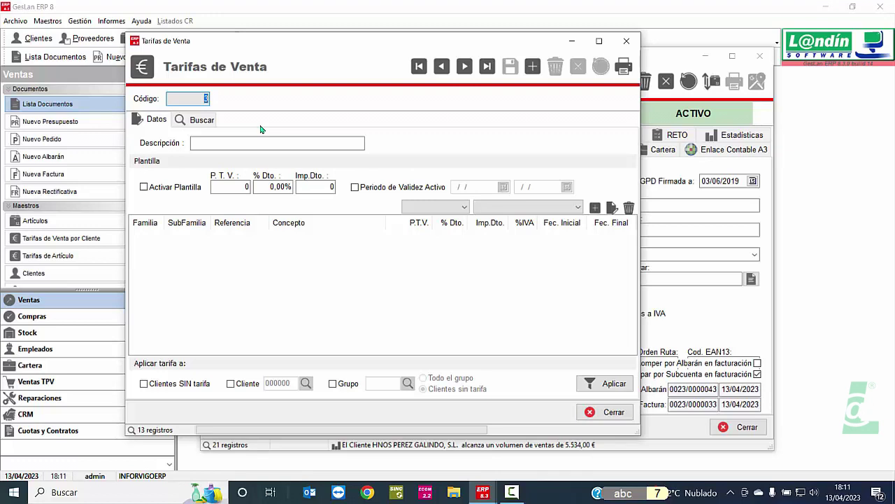
{"action": "left_click", "coordinate": [255, 141]}
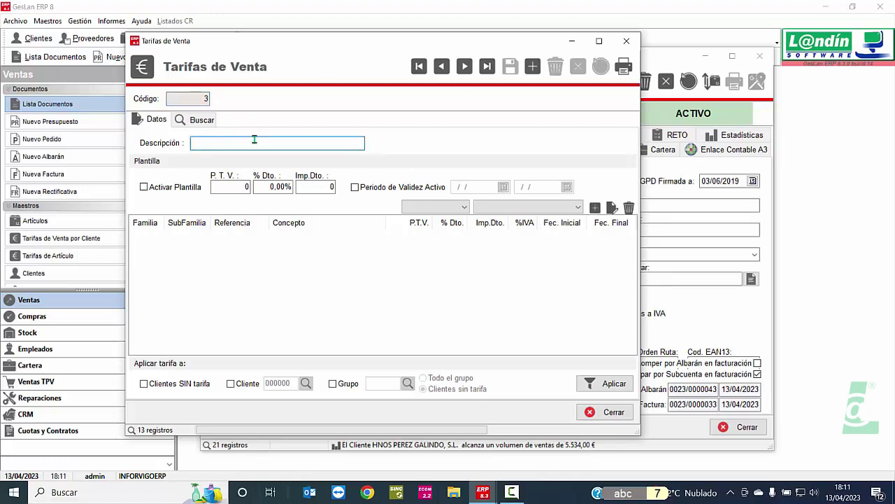
{"action": "type", "text": "tarifa cliente"}
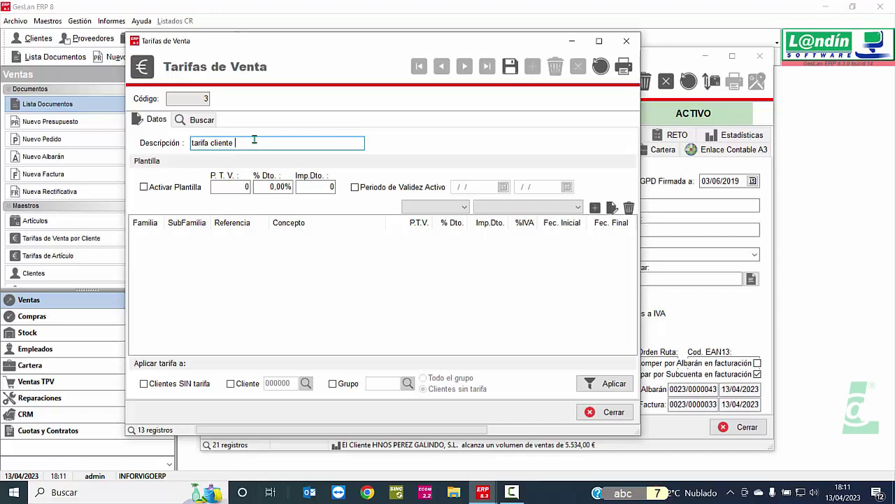
{"action": "key", "text": "BackSpace"}
{"action": "key", "text": "BackSpace"}
{"action": "key", "text": "BackSpace"}
{"action": "key", "text": "BackSpace"}
{"action": "key", "text": "BackSpace"}
{"action": "key", "text": "BackSpace"}
{"action": "key", "text": "BackSpace"}
{"action": "key", "text": "BackSpace"}
{"action": "key", "text": "BackSpace"}
{"action": "key", "text": "BackSpace"}
{"action": "key", "text": "BackSpace"}
{"action": "key", "text": "BackSpace"}
Enter TARIFA PARTICULARES as the description of the new sales tariff
{"action": "key", "text": "Caps_Lock"}
{"action": "type", "text": "TARIFA P"}
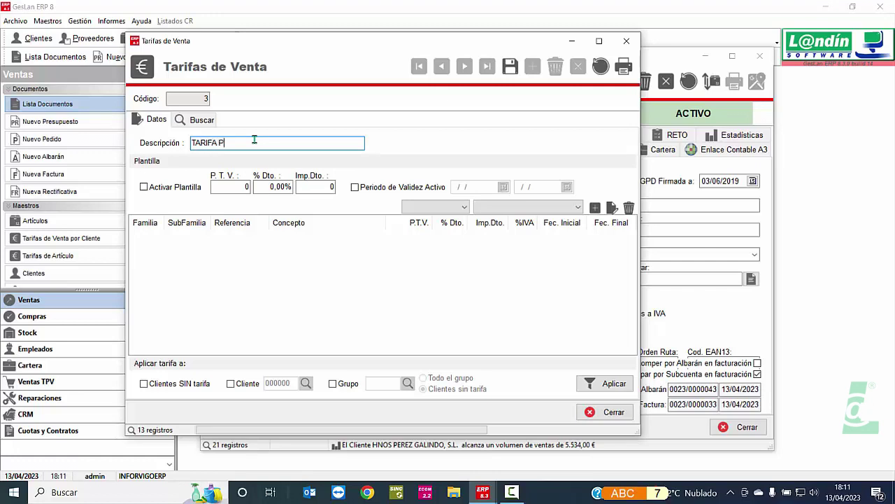
{"action": "type", "text": "ARTICULARES"}
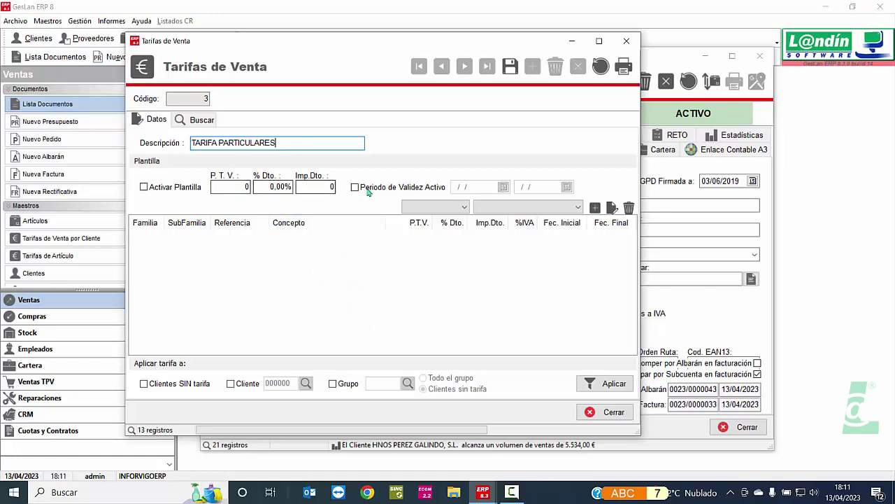
Start a new tariff line of the article type and load article 0008, MALETIN PC PORTATIL HP 15,6"
{"action": "left_click", "coordinate": [242, 268]}
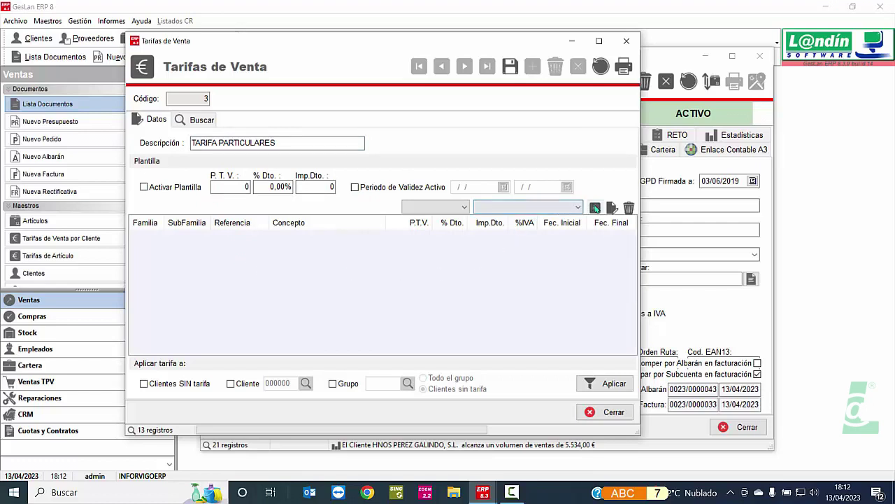
{"action": "left_click", "coordinate": [596, 208]}
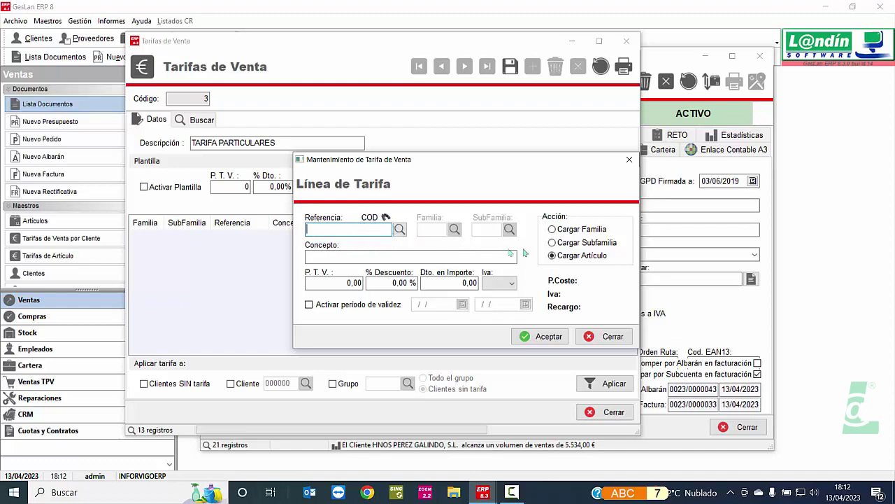
{"action": "left_click", "coordinate": [553, 243]}
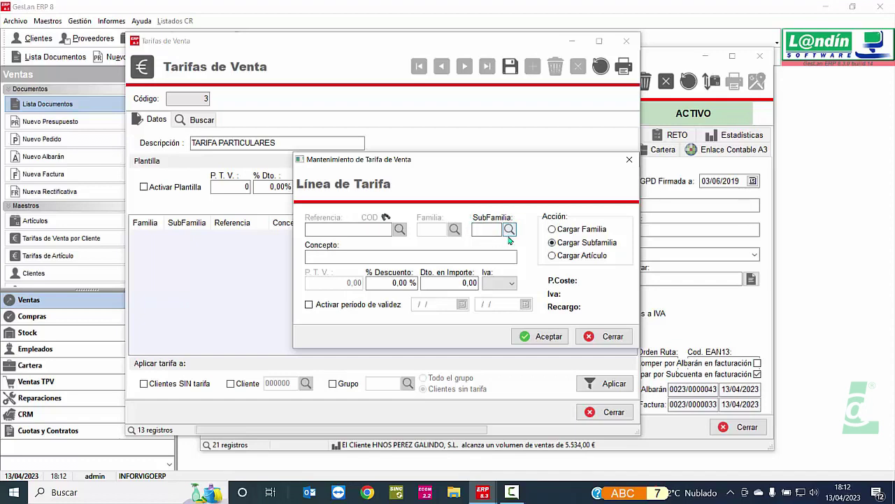
{"action": "left_click", "coordinate": [552, 229]}
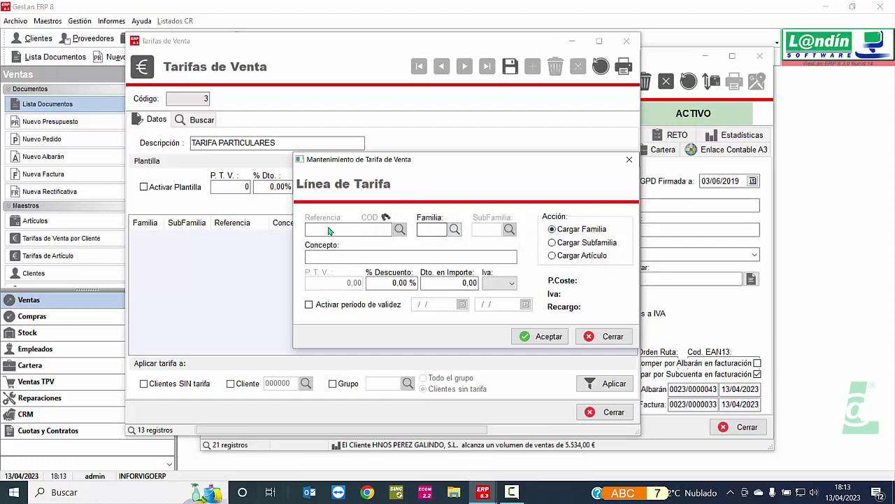
{"action": "left_click", "coordinate": [552, 256]}
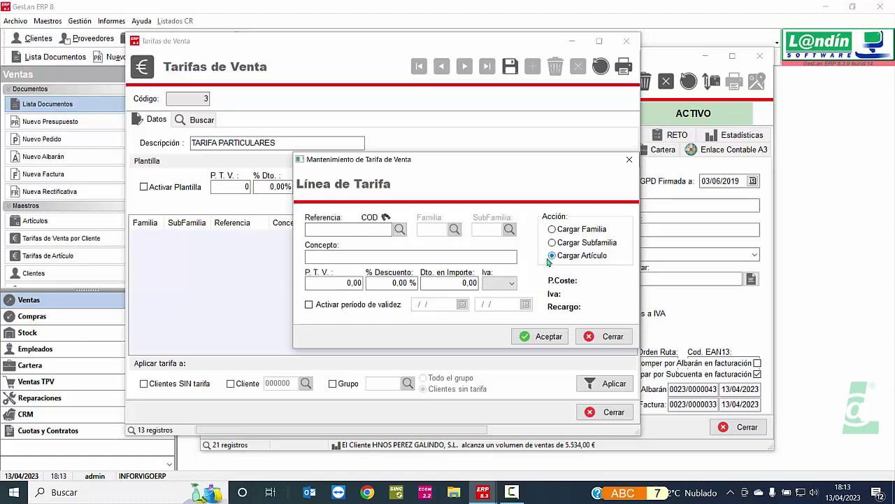
{"action": "left_click", "coordinate": [399, 230]}
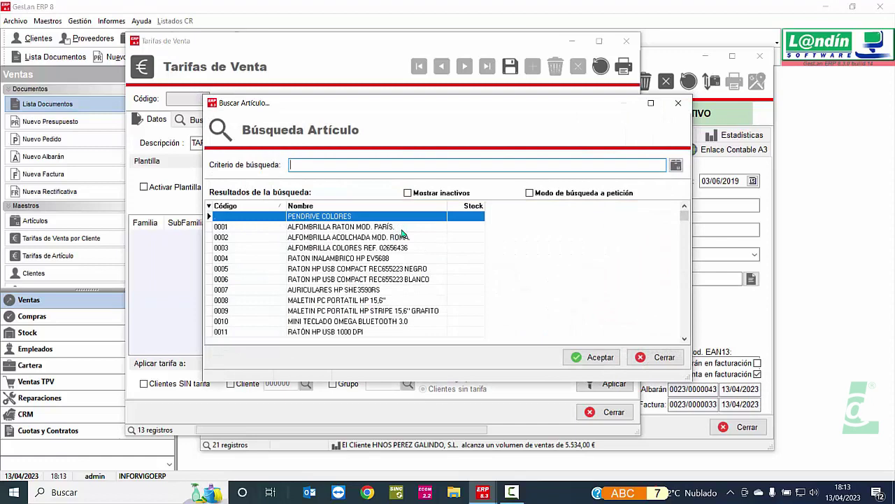
{"action": "double_click", "coordinate": [376, 301]}
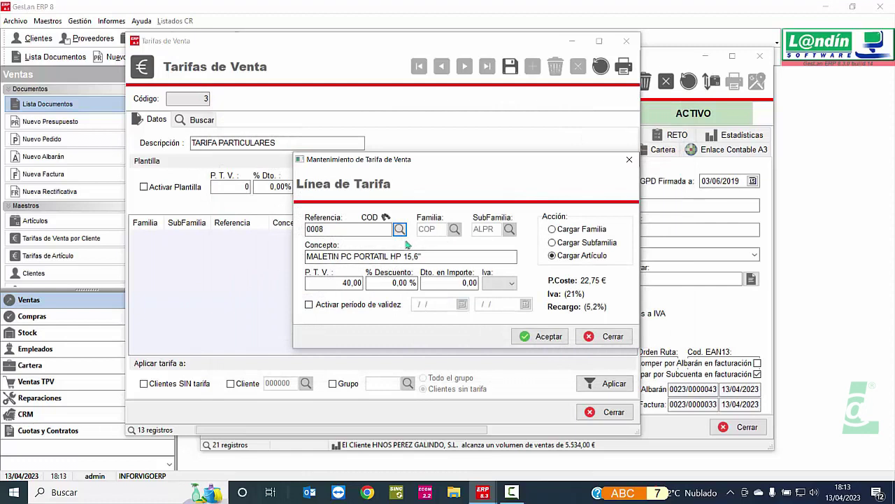
Set the sale price (P.T.V.) of the laptop case line to 40
{"action": "left_click", "coordinate": [334, 284]}
{"action": "left_click_drag", "start_coordinate": [334, 284], "coordinate": [382, 288]}
{"action": "type", "text": "38"}
{"action": "key", "text": "BackSpace"}
{"action": "key", "text": "BackSpace"}
{"action": "type", "text": "40"}
Set the laptop case line's percentage discount to 5 % and its amount discount to 2
{"action": "left_click", "coordinate": [388, 282]}
{"action": "double_click", "coordinate": [387, 282]}
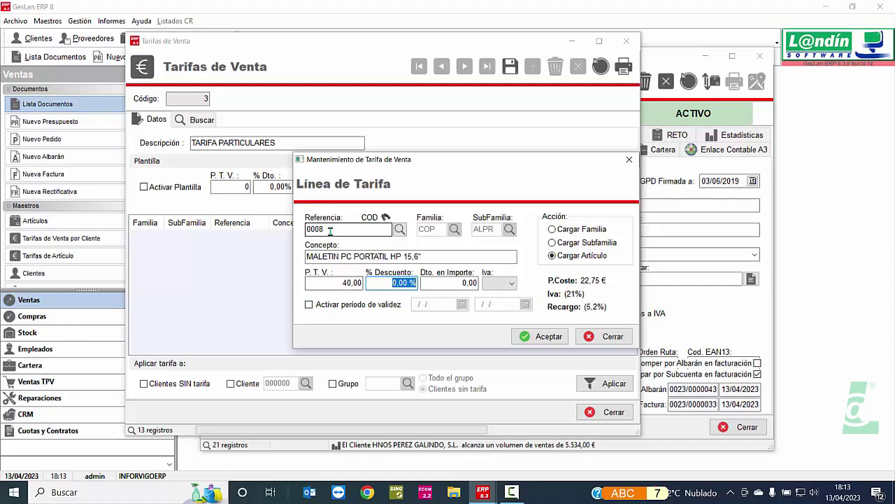
{"action": "type", "text": "10"}
{"action": "key", "text": "BackSpace"}
{"action": "key", "text": "BackSpace"}
{"action": "type", "text": "0"}
{"action": "key", "text": "Tab"}
{"action": "type", "text": "2"}
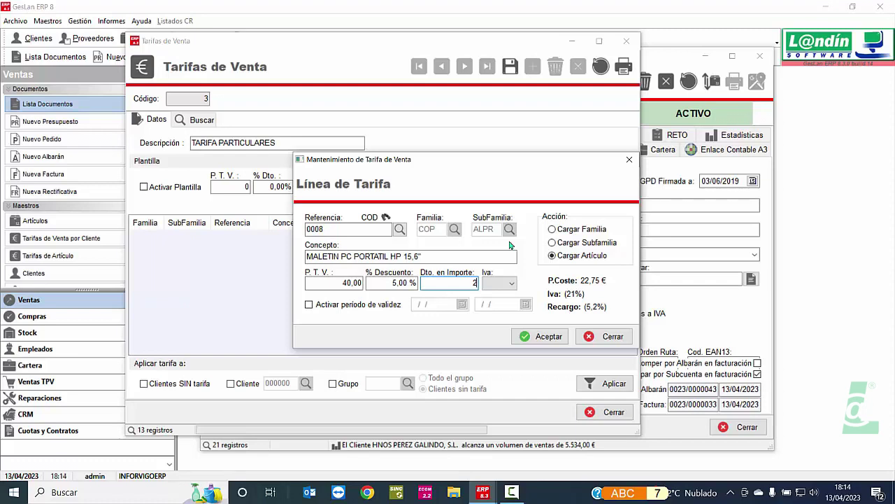
Activate the line's validity period from 13/04/2023 to 31/12/2023 and accept the tariff line
{"action": "left_click", "coordinate": [513, 282]}
{"action": "left_click", "coordinate": [513, 283]}
{"action": "left_click", "coordinate": [309, 305]}
{"action": "left_click", "coordinate": [426, 304]}
{"action": "left_click", "coordinate": [425, 305]}
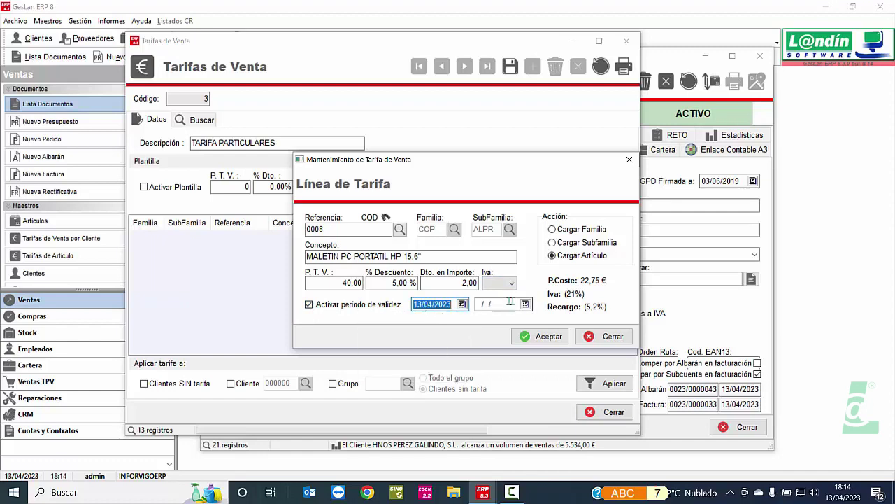
{"action": "key", "text": "Tab"}
{"action": "type", "text": "312"}
{"action": "key", "text": "BackSpace"}
{"action": "type", "text": "122023"}
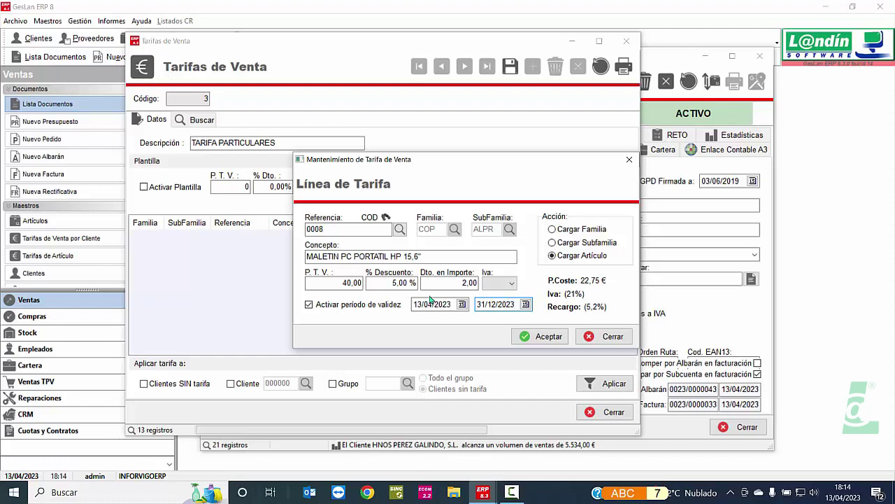
{"action": "left_click", "coordinate": [538, 337]}
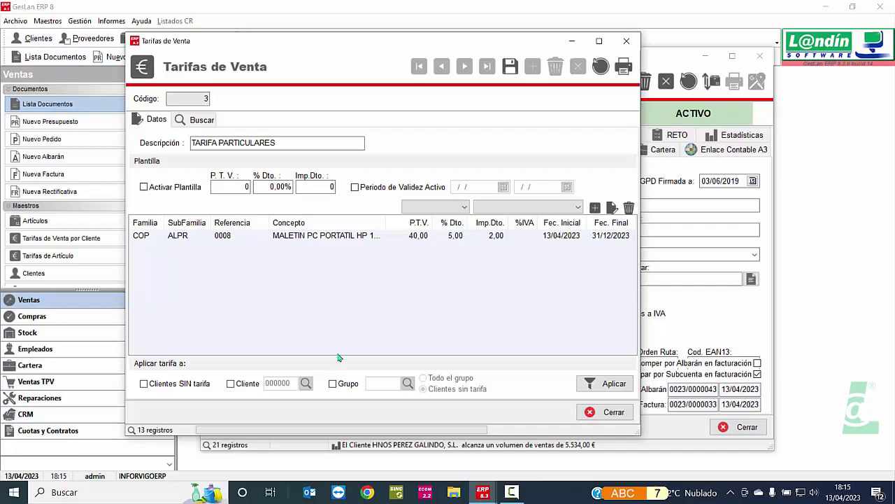
Start another tariff line that loads a whole subfamily and choose subfamily AUPR, AURICULARES PR
{"action": "left_click_drag", "start_coordinate": [306, 51], "coordinate": [352, 70]}
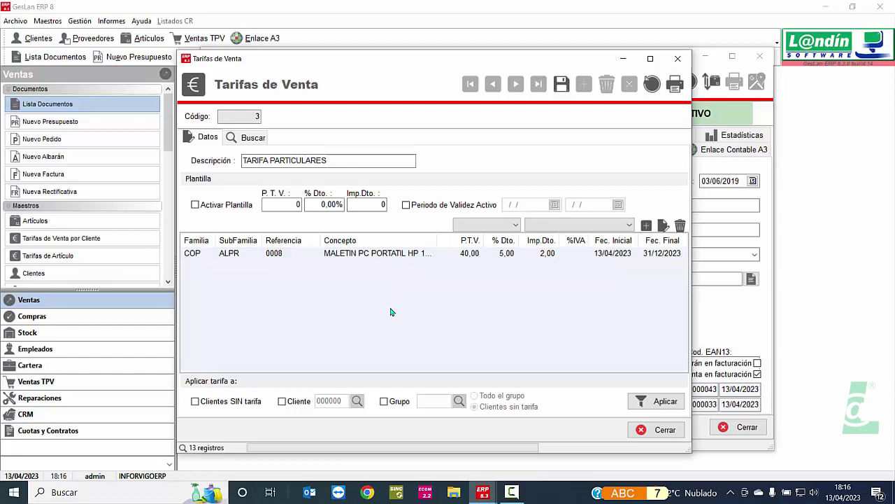
{"action": "left_click", "coordinate": [647, 226]}
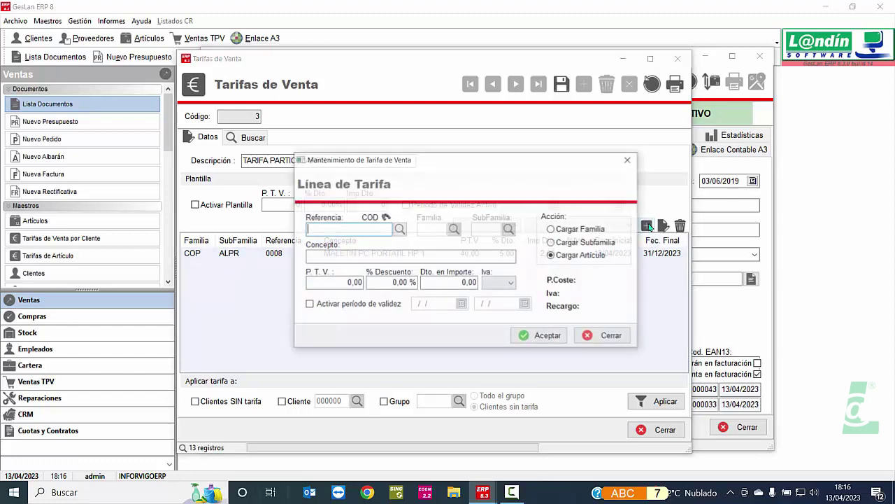
{"action": "left_click", "coordinate": [606, 244]}
{"action": "left_click", "coordinate": [498, 231]}
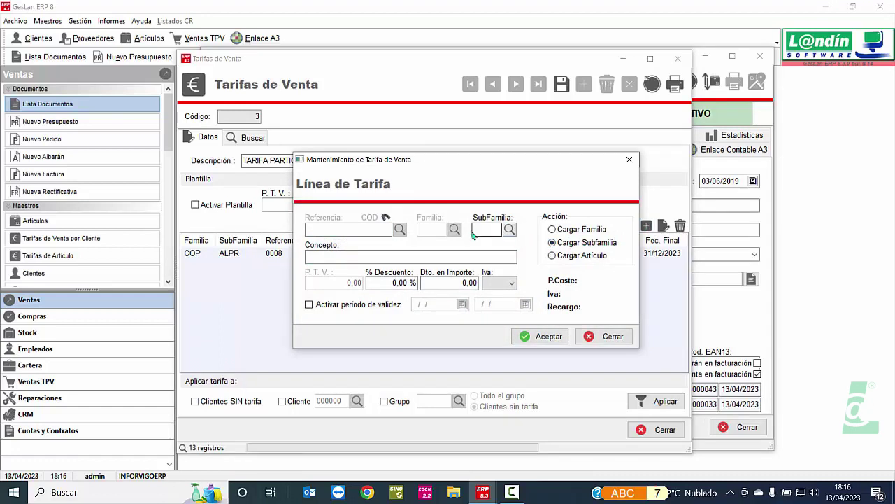
{"action": "left_click", "coordinate": [510, 231]}
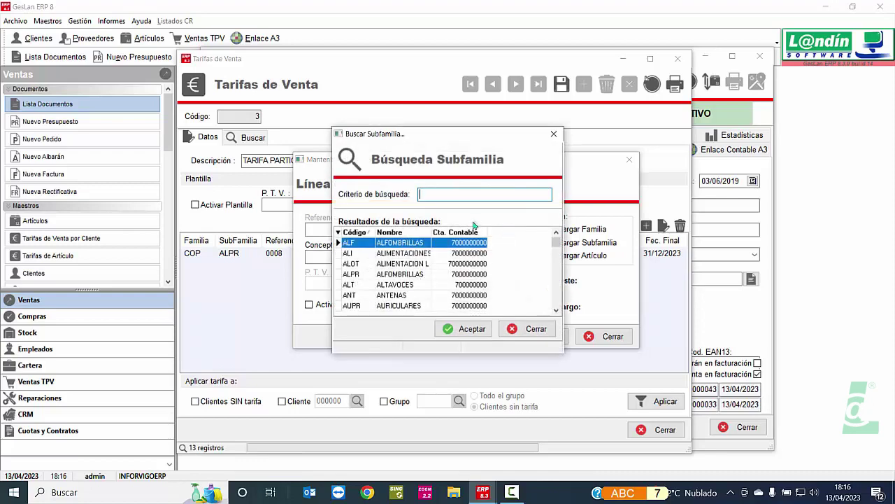
{"action": "double_click", "coordinate": [413, 307]}
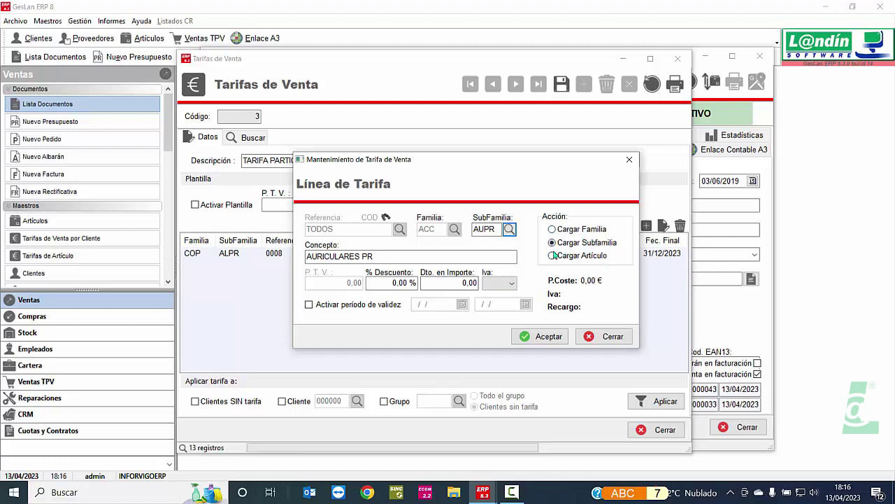
Set the percentage discount of the AURICULARES PR subfamily line to 3,5 %
{"action": "left_click", "coordinate": [409, 283]}
{"action": "double_click", "coordinate": [404, 284]}
{"action": "type", "text": "3,"}
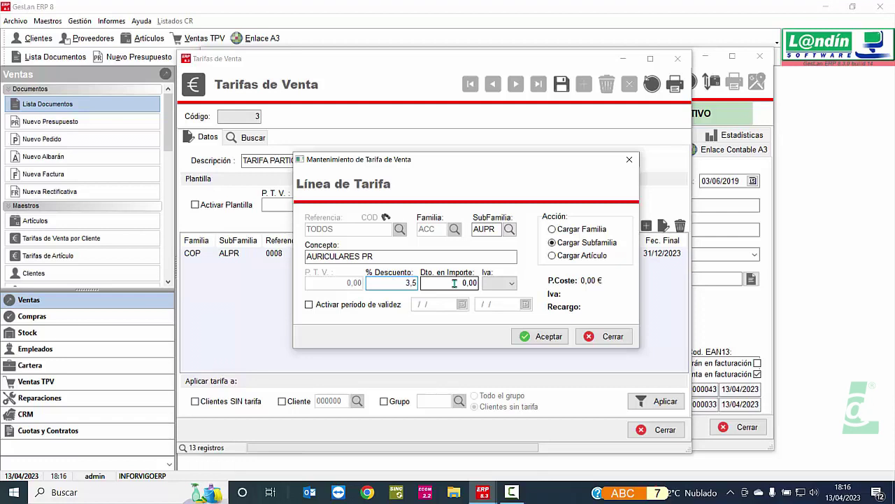
Finish entering the 3,5 % discount for the AURICULARES PR subfamily and accept the tariff line
{"action": "type", "text": "5"}
{"action": "key", "text": "Tab"}
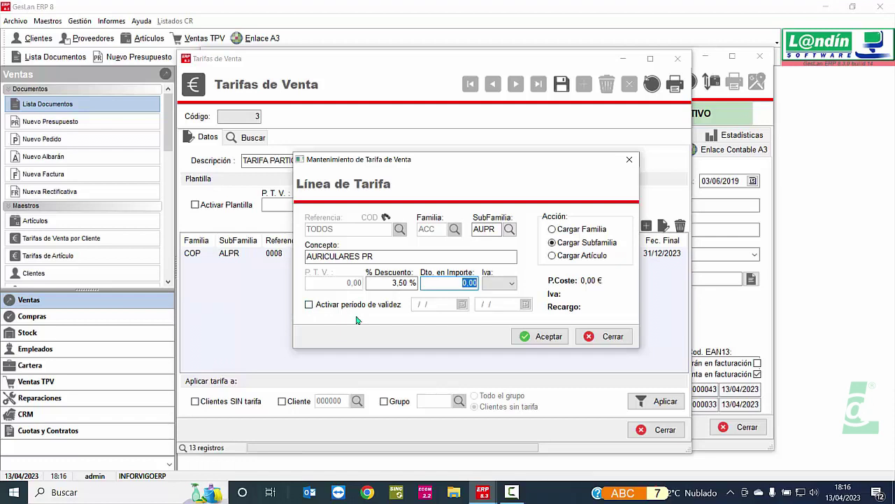
{"action": "left_click", "coordinate": [524, 336]}
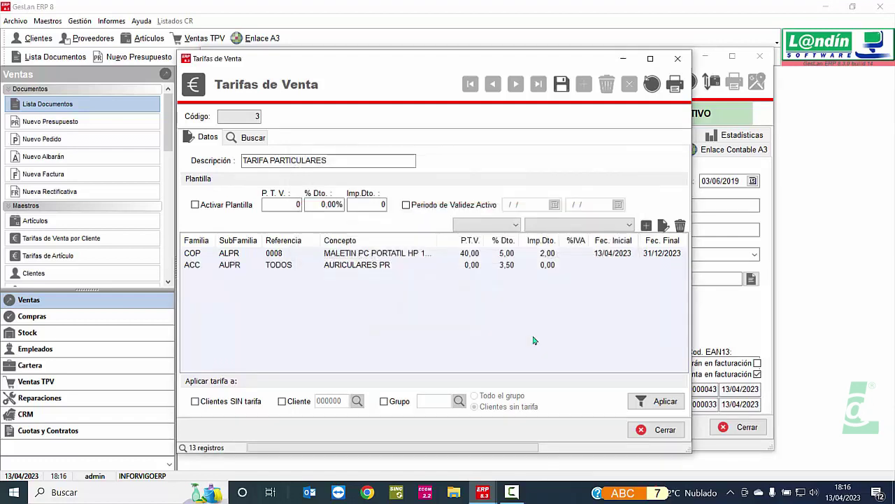
{"action": "left_click", "coordinate": [504, 270]}
Start another tariff line that loads a whole family and choose family EQU, EQUIPOS
{"action": "left_click", "coordinate": [644, 225]}
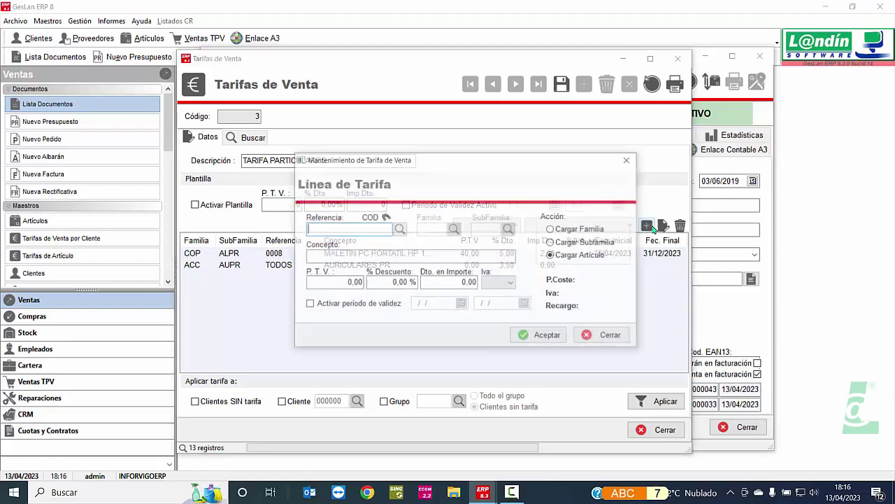
{"action": "left_click", "coordinate": [584, 231]}
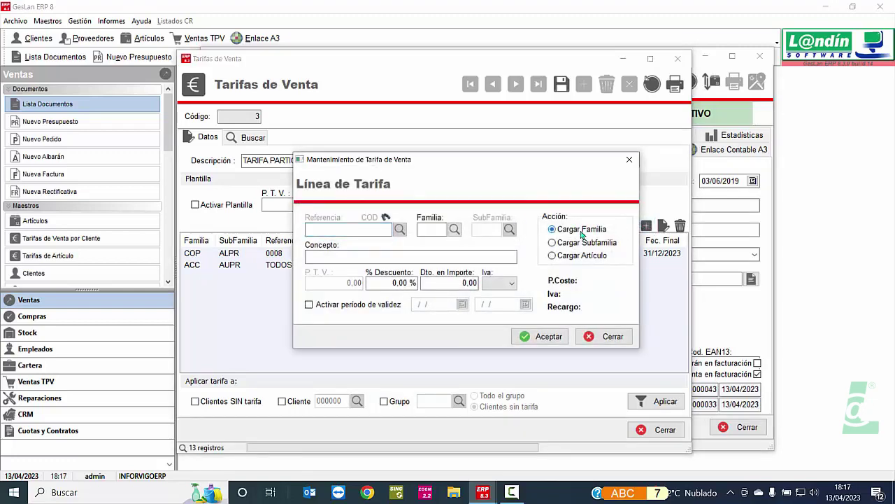
{"action": "left_click", "coordinate": [455, 229]}
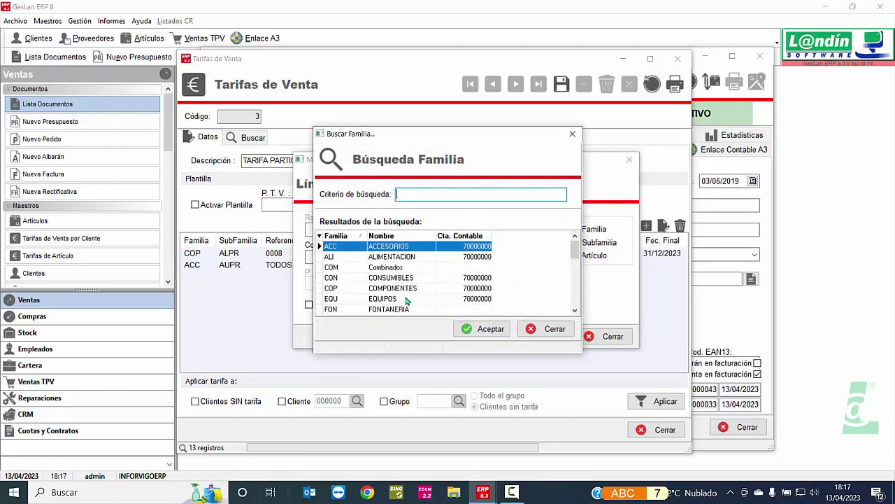
{"action": "scroll", "coordinate": [408, 300], "scroll_direction": "down", "scroll_amount": 8}
{"action": "scroll", "coordinate": [408, 300], "scroll_direction": "down", "scroll_amount": 2}
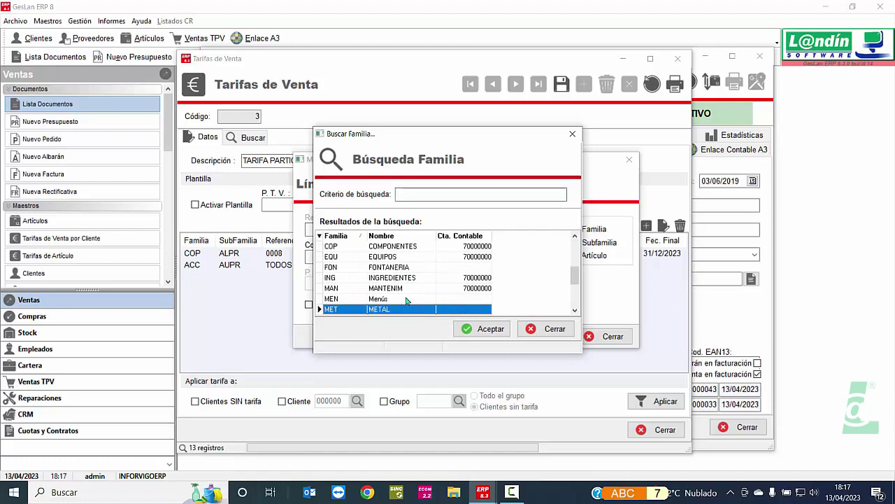
{"action": "double_click", "coordinate": [395, 258]}
Set the percentage discount of the EQUIPOS family line to 4 % and accept the line
{"action": "left_click", "coordinate": [389, 282]}
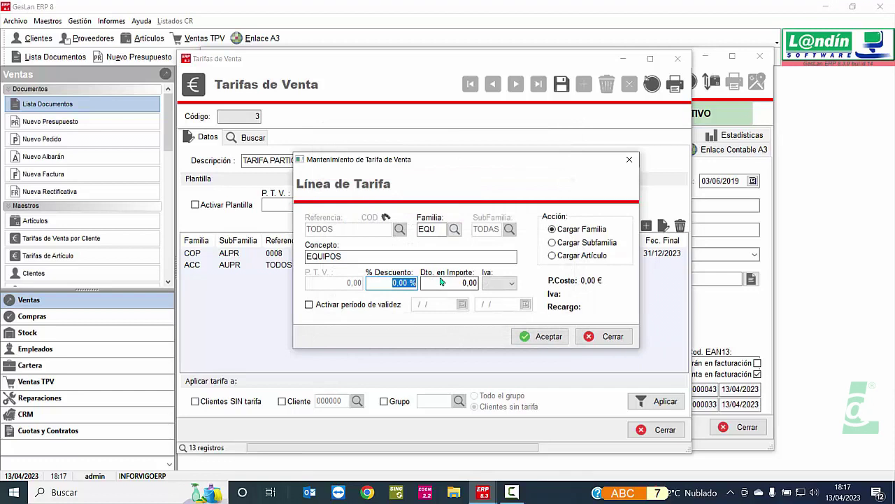
{"action": "type", "text": "4"}
{"action": "left_click", "coordinate": [563, 340]}
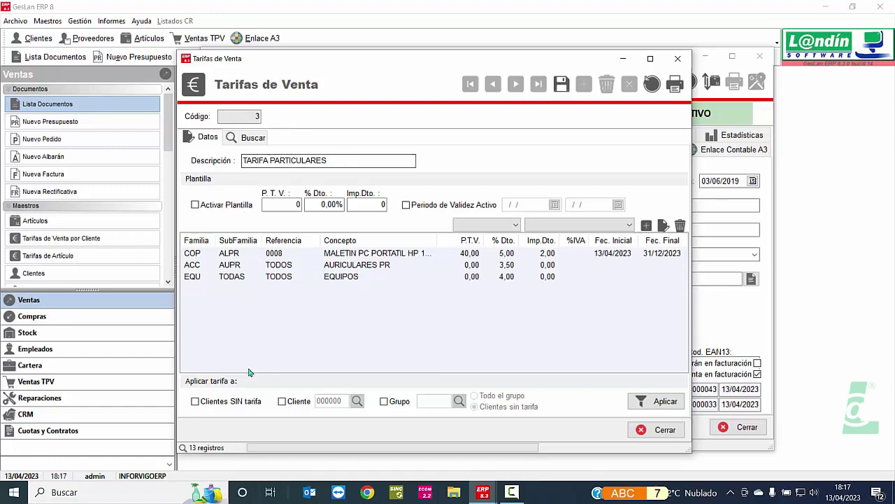
Select customer group P as the group to apply the tariff to, and save and close the sales tariff
{"action": "left_click", "coordinate": [281, 401]}
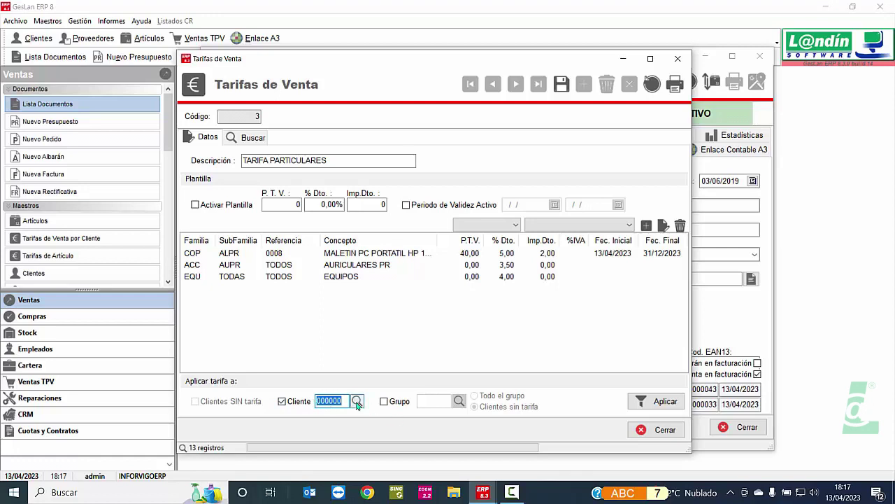
{"action": "left_click", "coordinate": [282, 402]}
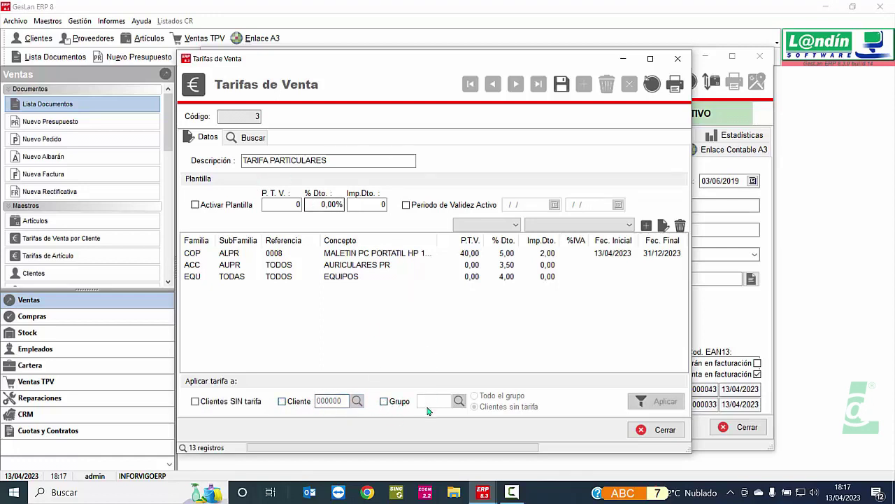
{"action": "left_click", "coordinate": [383, 402]}
{"action": "left_click", "coordinate": [459, 402]}
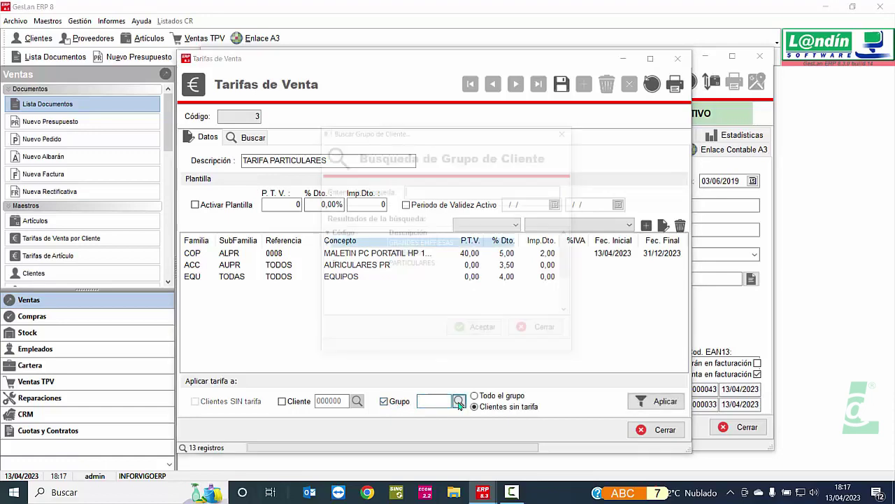
{"action": "double_click", "coordinate": [413, 266]}
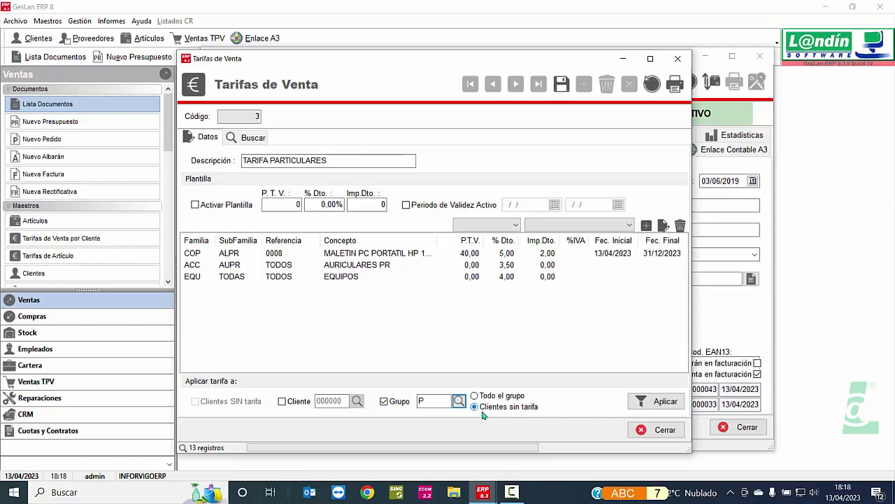
{"action": "left_click", "coordinate": [564, 85]}
{"action": "left_click", "coordinate": [678, 58]}
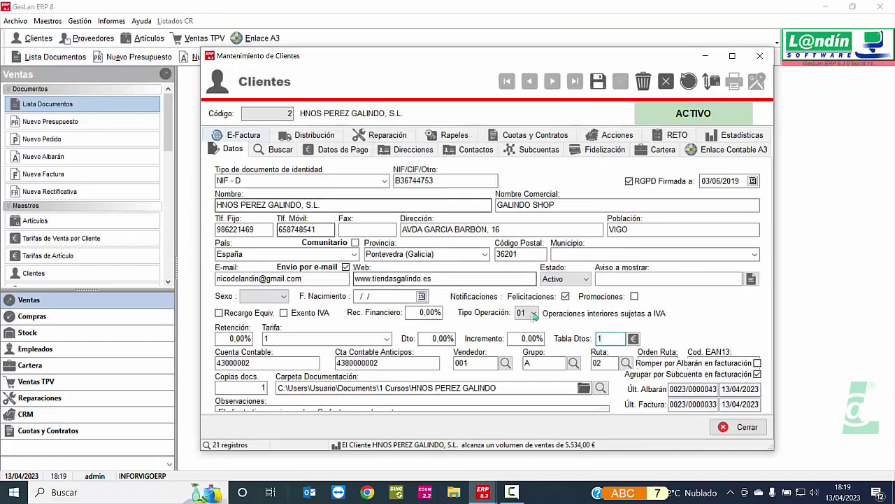
Set the discount table (Tabla Dtos) in the open customer record to 3
{"action": "left_click_drag", "start_coordinate": [609, 337], "coordinate": [572, 335]}
{"action": "left_click", "coordinate": [611, 340]}
{"action": "left_click_drag", "start_coordinate": [610, 340], "coordinate": [596, 339]}
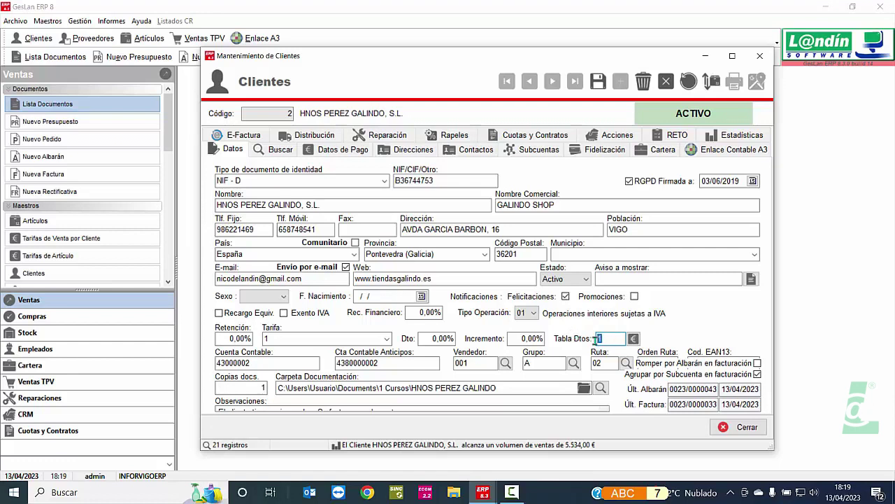
{"action": "type", "text": "3"}
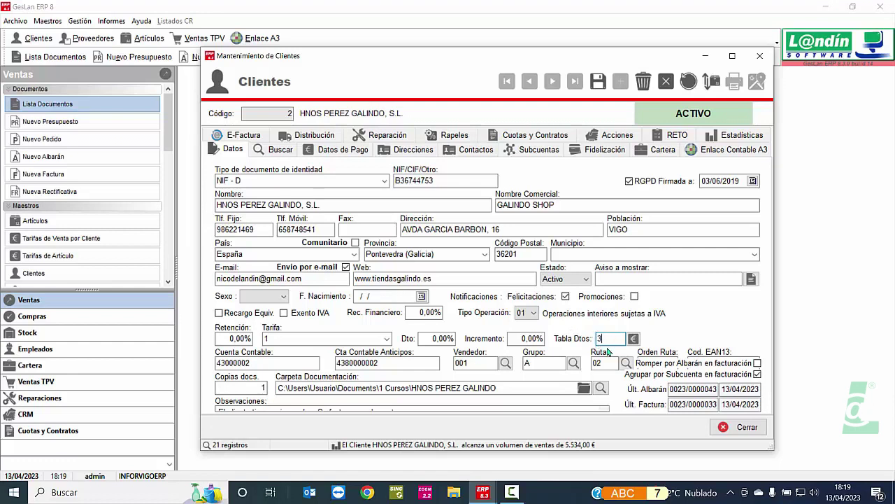